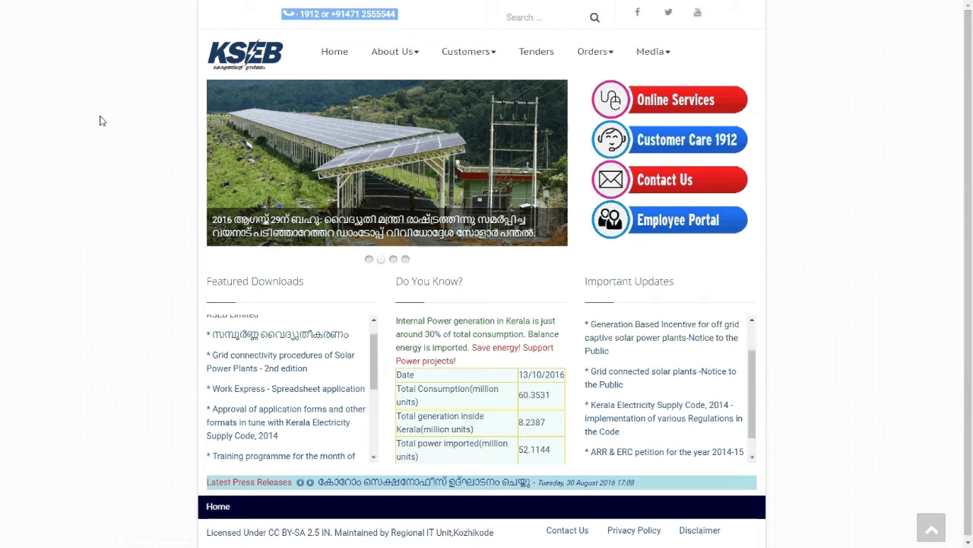
Start a Quick Pay form with Kozhencherry [4605] as the electrical section.
left_click(671, 111)
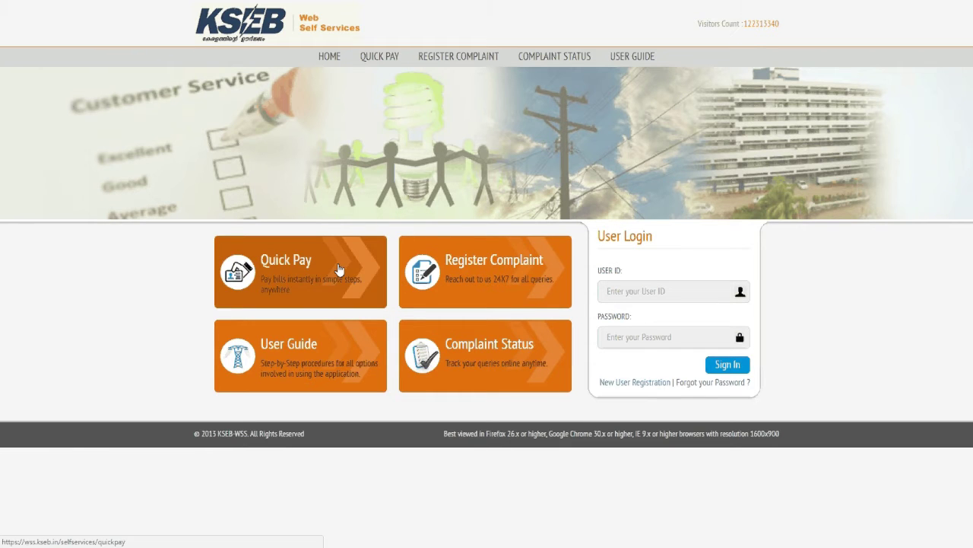
left_click(340, 269)
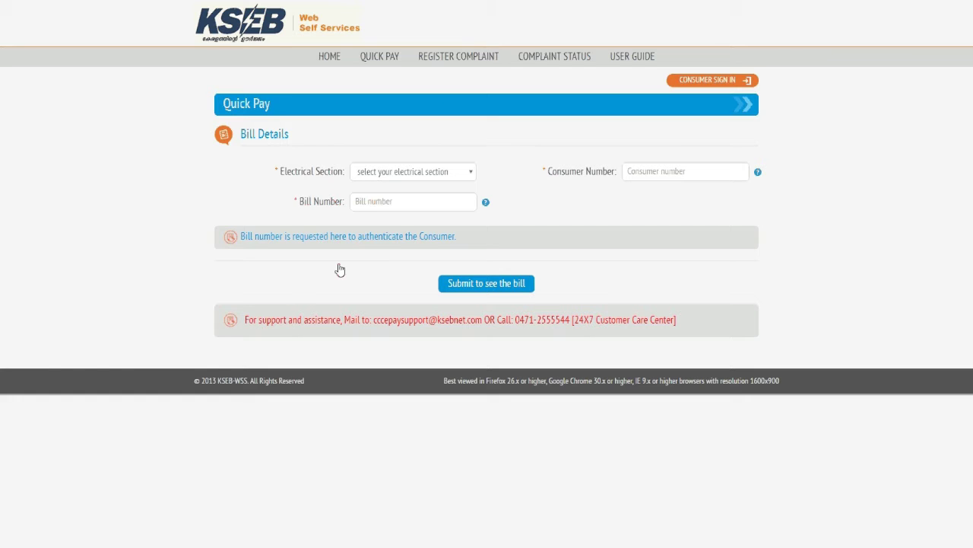
left_click(451, 172)
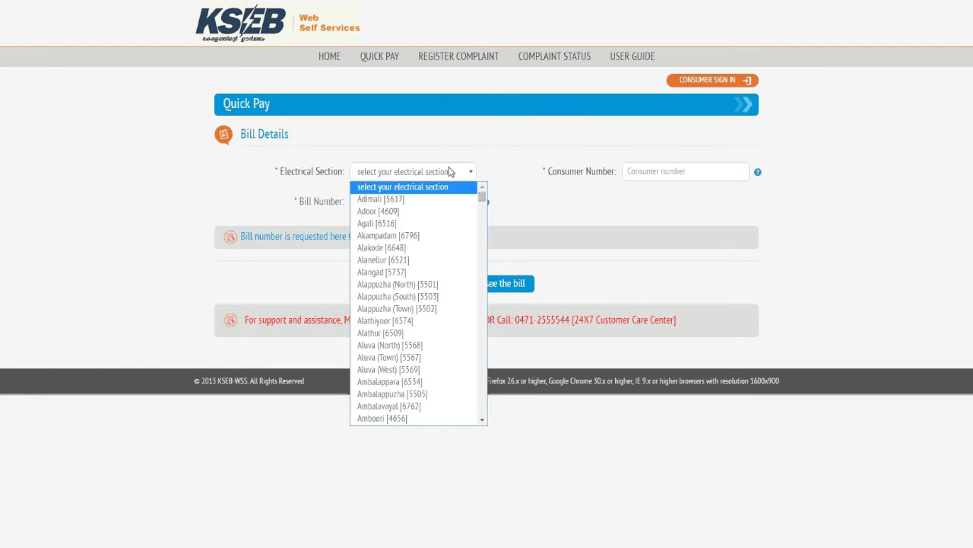
type("koz")
key("Return")
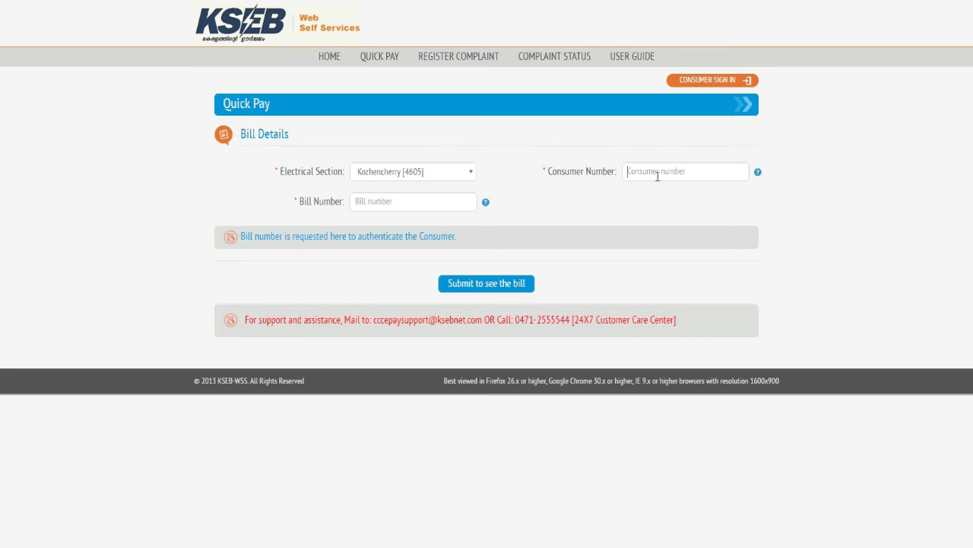
mouse_move(757, 172)
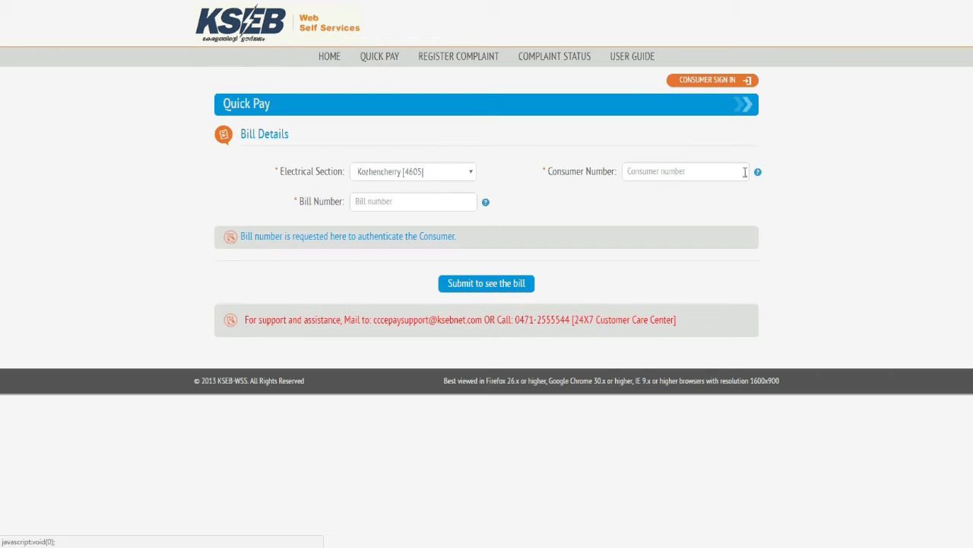
left_click(704, 171)
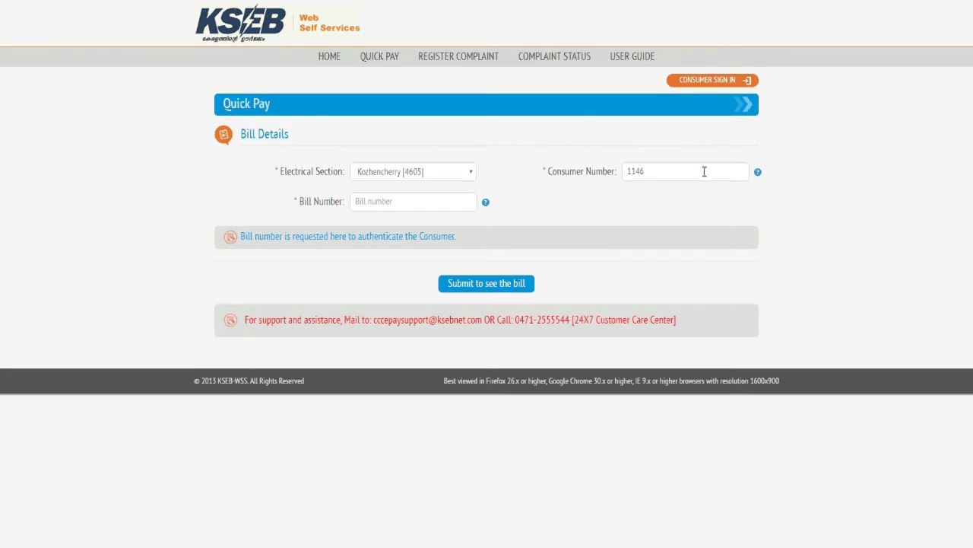
left_click(439, 205)
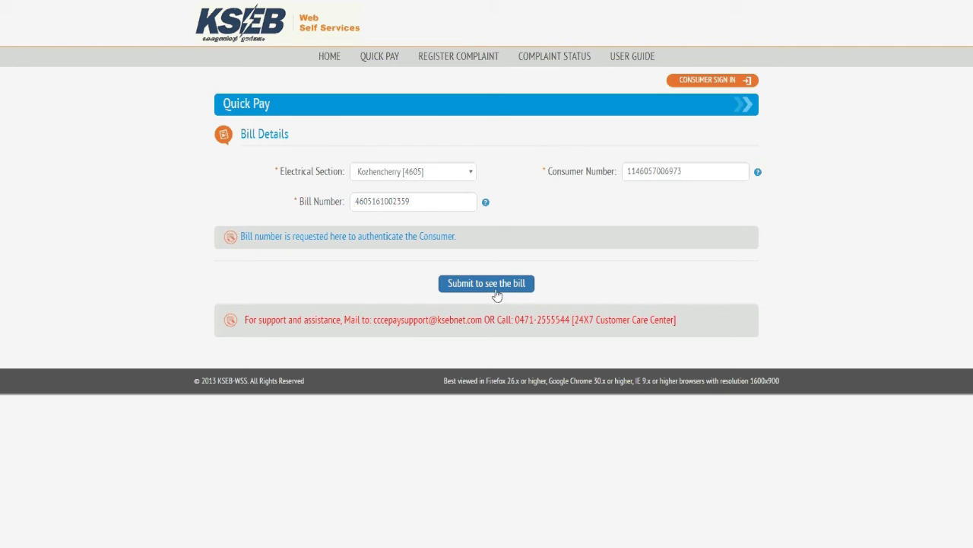
left_click(496, 294)
scroll(360, 252, "down", 2)
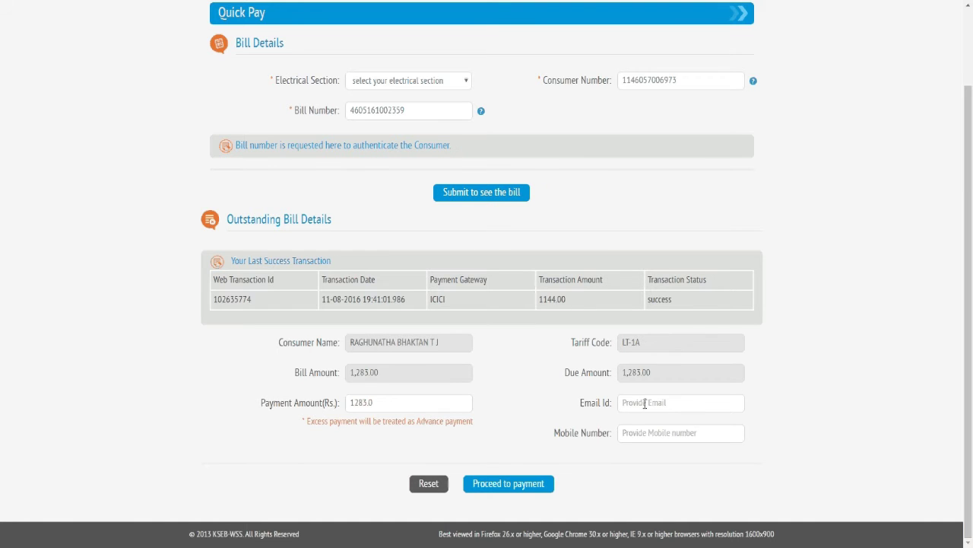
left_click(644, 404)
key("Tab")
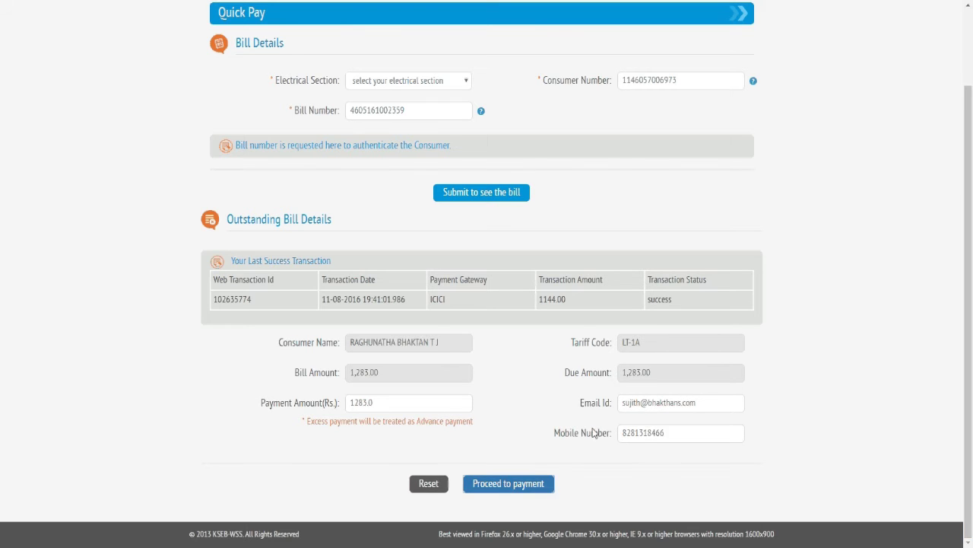
left_click(523, 489)
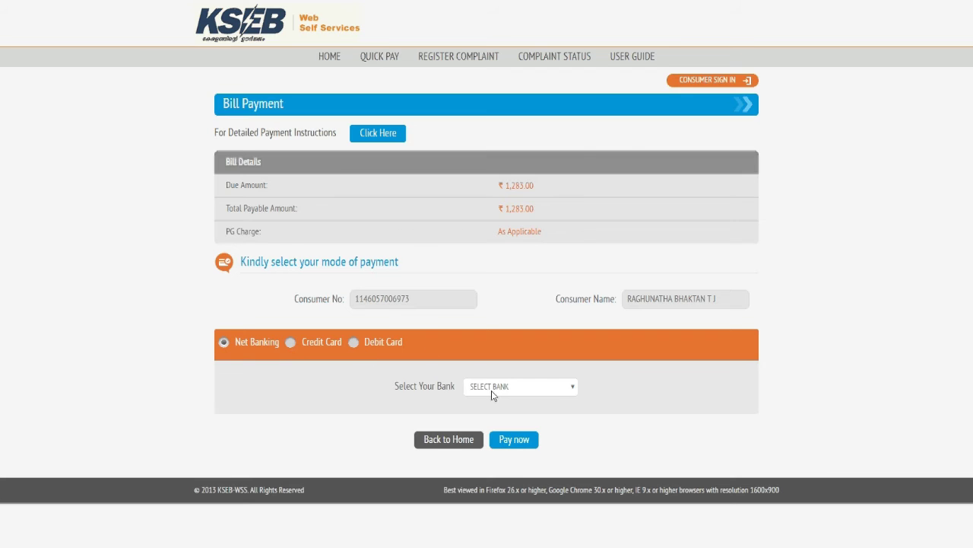
Pay via Net Banking with State Bank of Travancore as the bank.
left_click(530, 388)
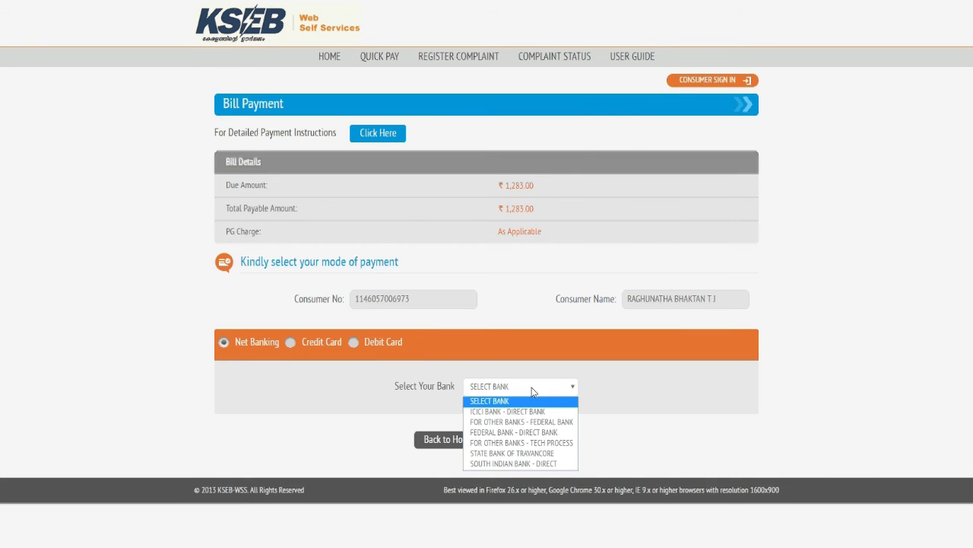
left_click(532, 452)
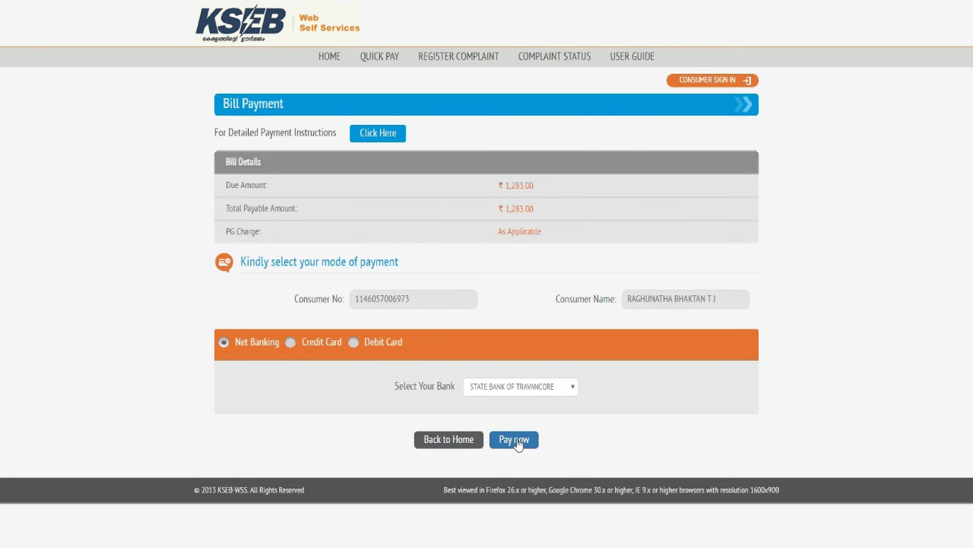
left_click(512, 441)
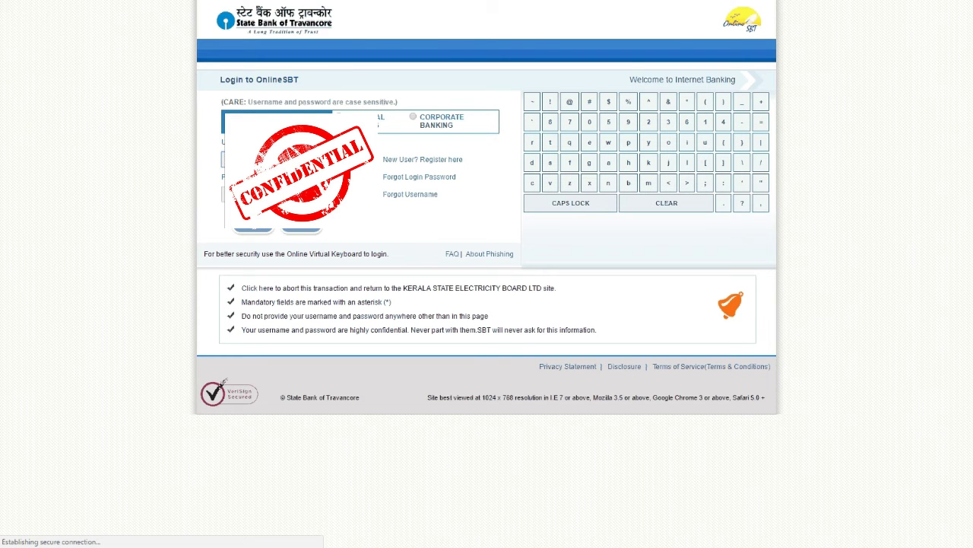
Log in to OnlineSBT, confirm the debit account and payment, and submit the SMS high security password.
key("Tab")
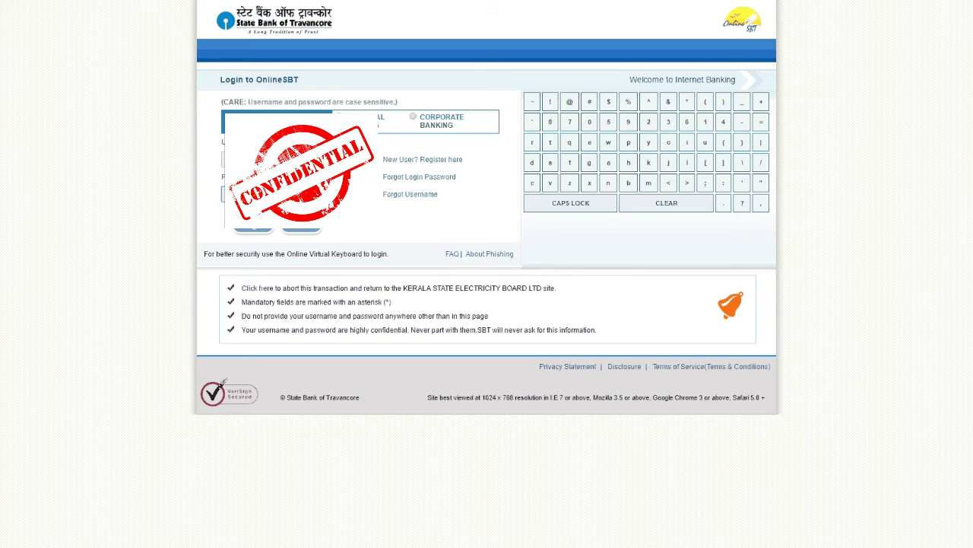
key("Return")
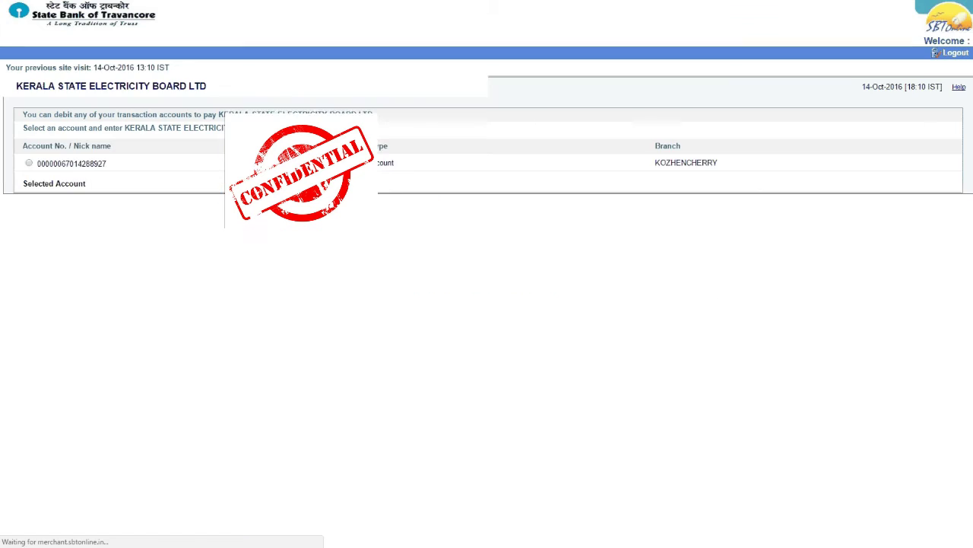
left_click(456, 335)
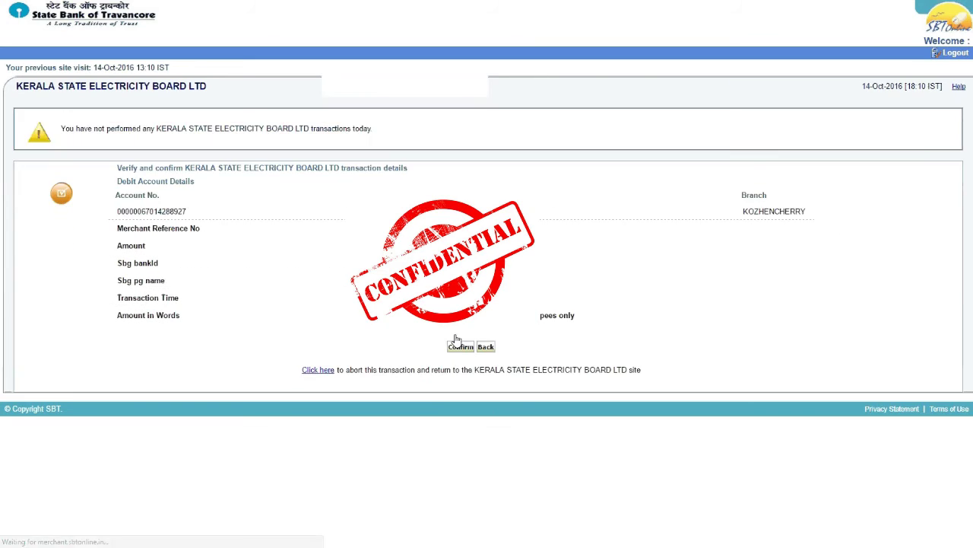
left_click(456, 344)
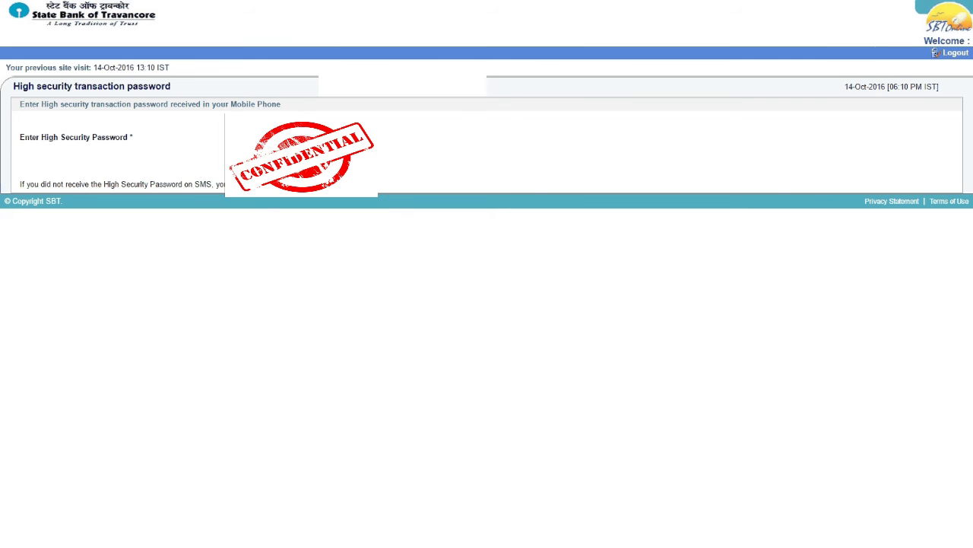
left_click(271, 152)
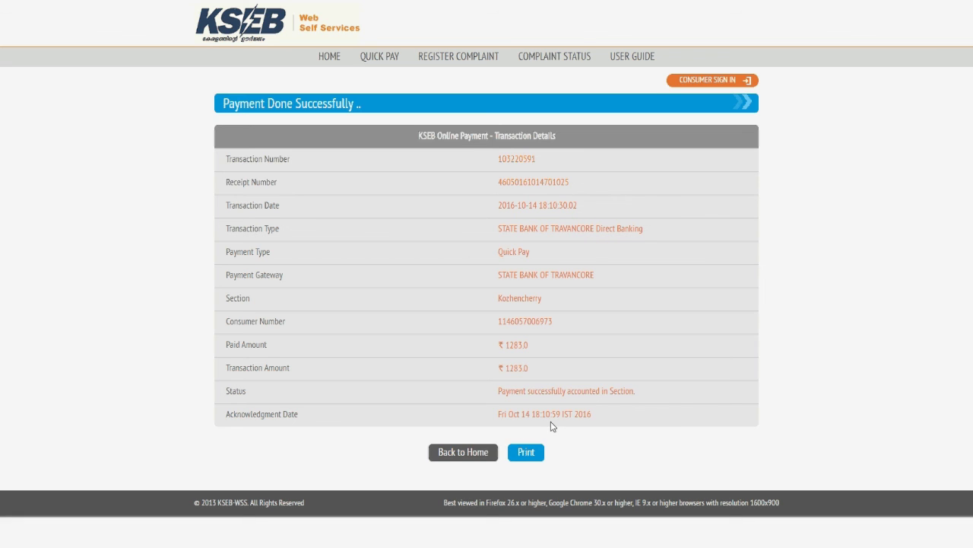
Save the payment receipt as a PDF named KSEB.
left_click(526, 453)
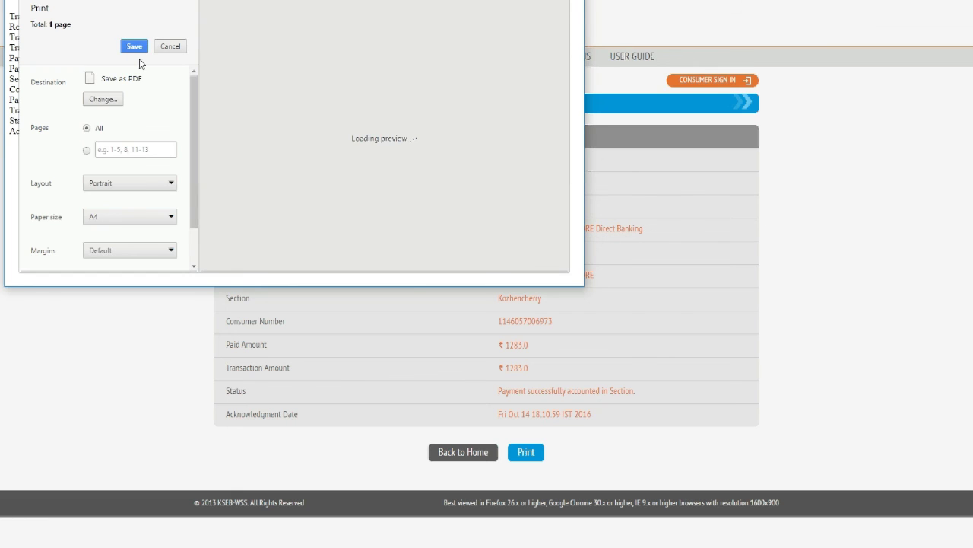
left_click(135, 49)
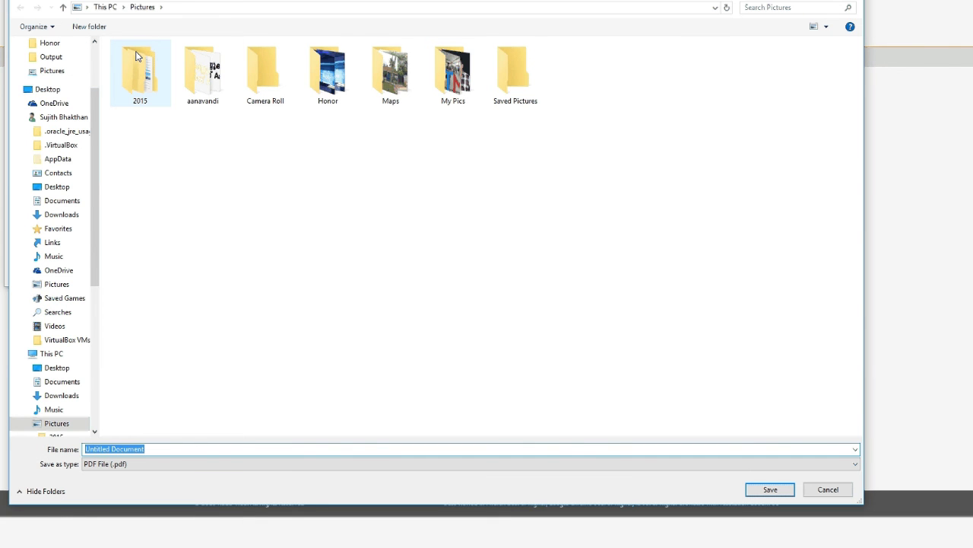
type("KSEB")
key("Return")
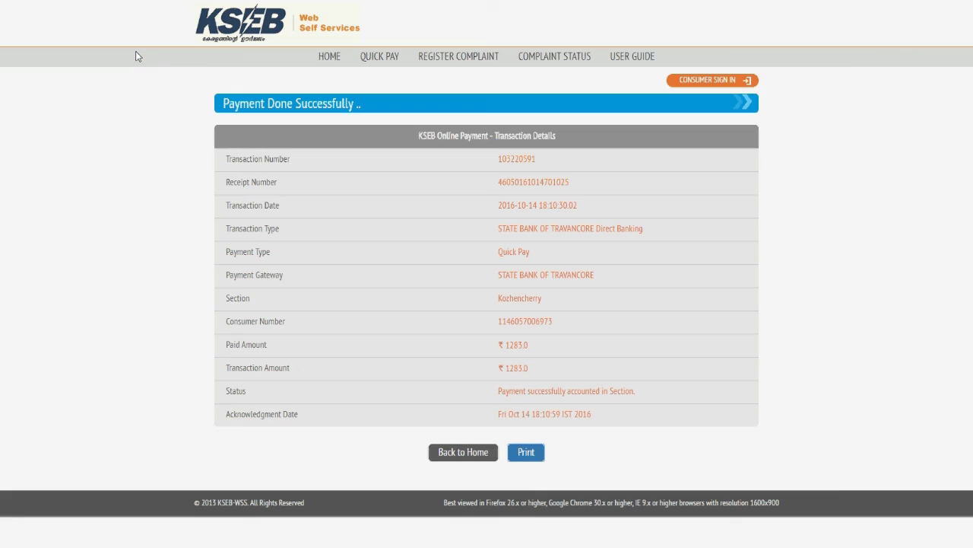